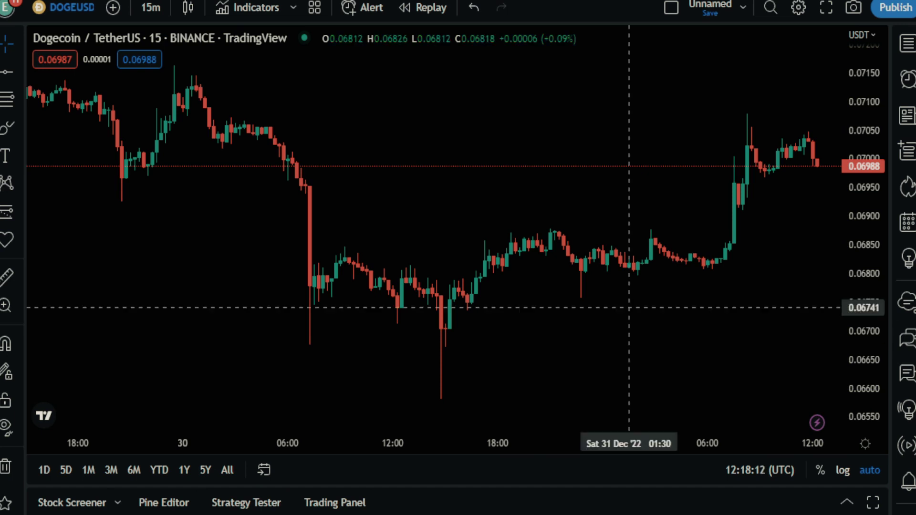
# Search indicators for 'chand' and apply everget's Chandelier Exit community script to the chart
pyautogui.click(253, 9)
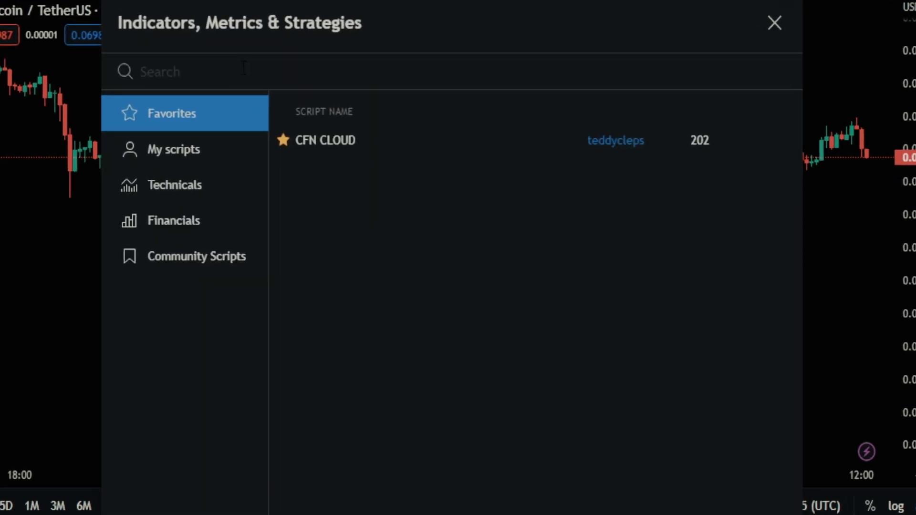
pyautogui.write('ch')
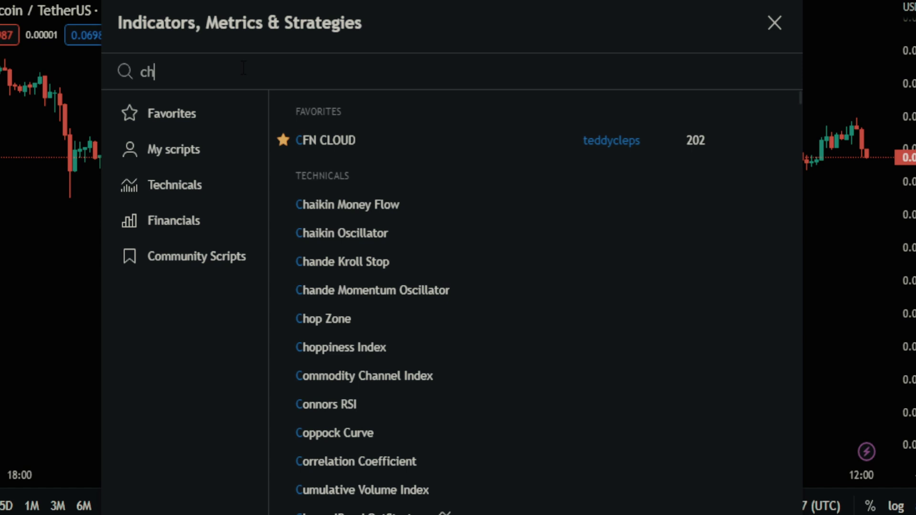
pyautogui.write('and')
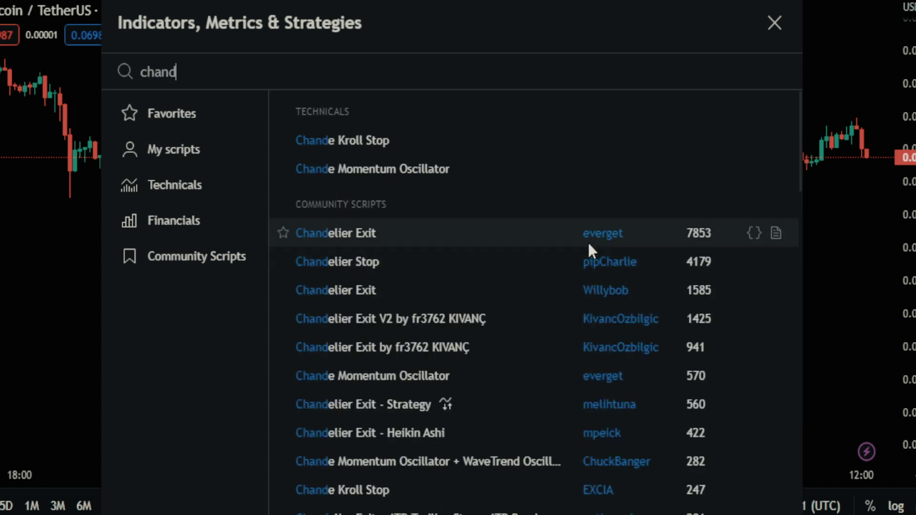
pyautogui.click(365, 236)
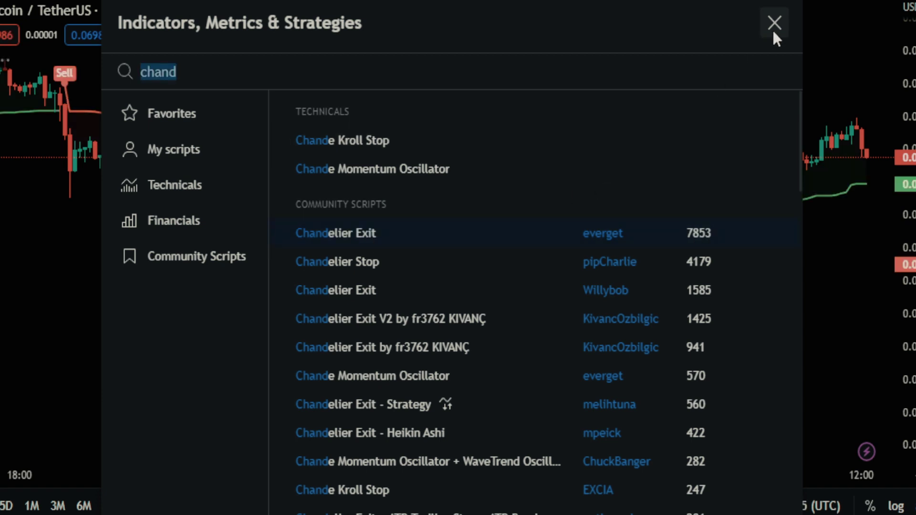
pyautogui.click(774, 32)
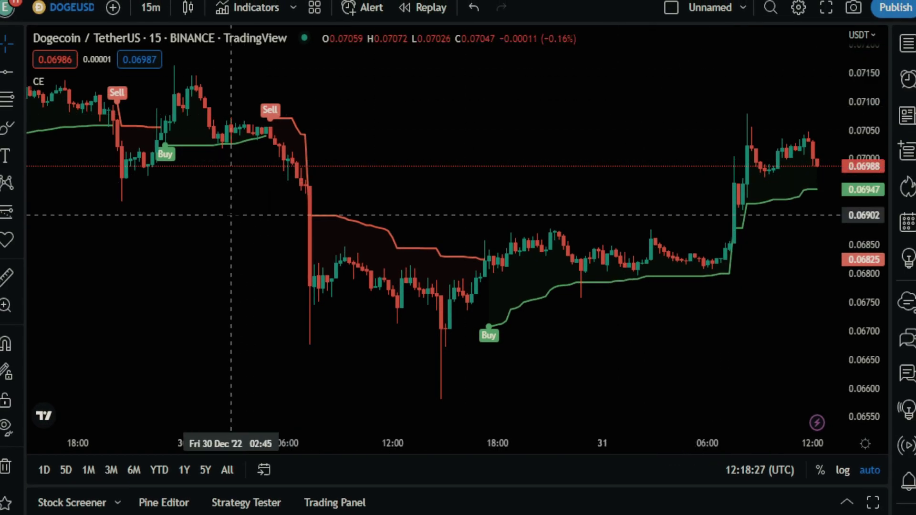
# Change the Chandelier Exit ATR Multiplier from 3 to 15, keeping ATR Period at 22
pyautogui.moveTo(231, 215); pyautogui.dragTo(521, 260)
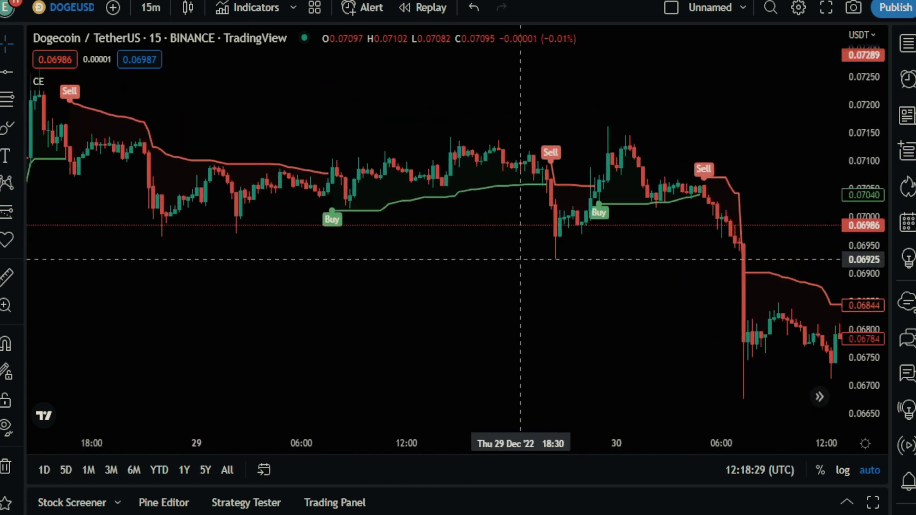
pyautogui.moveTo(238, 296); pyautogui.dragTo(445, 271)
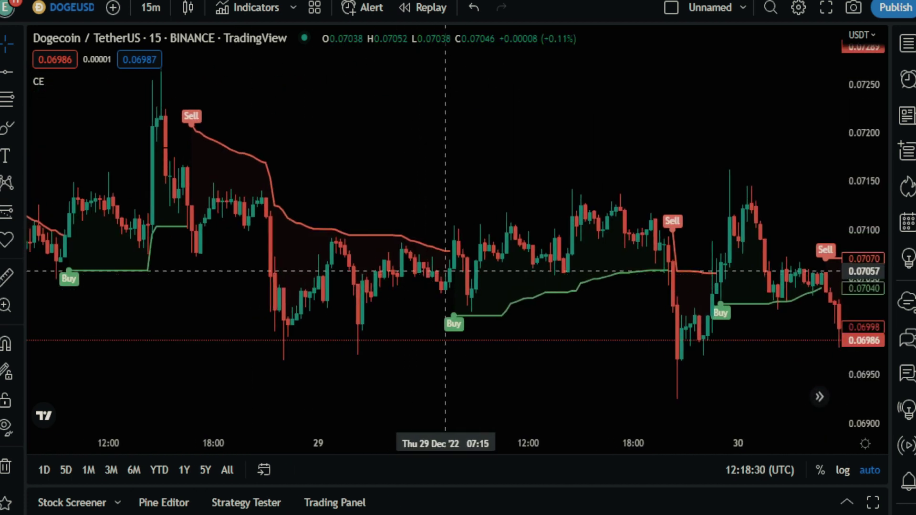
pyautogui.moveTo(37, 82)
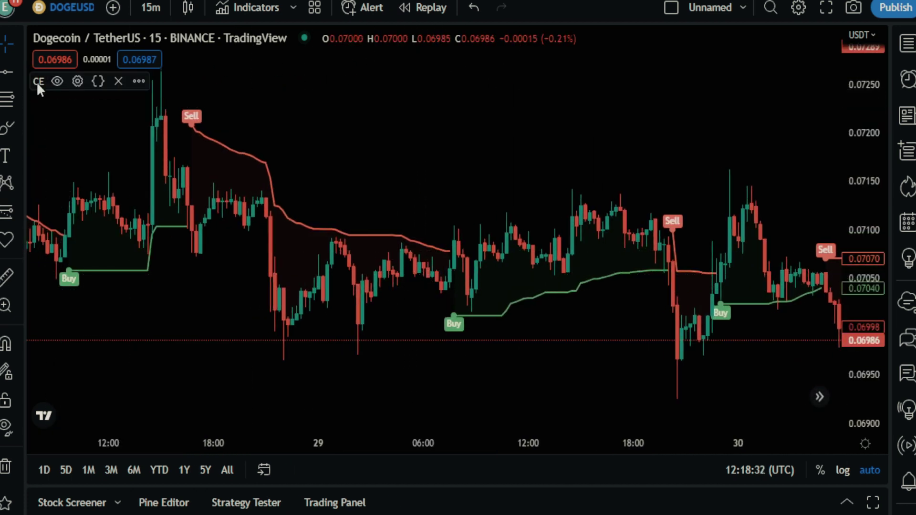
pyautogui.click(77, 82)
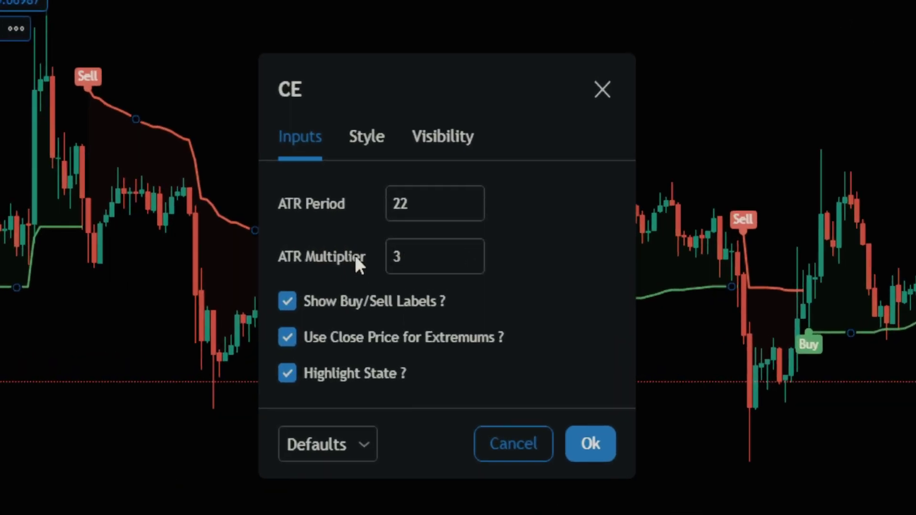
pyautogui.click(388, 257)
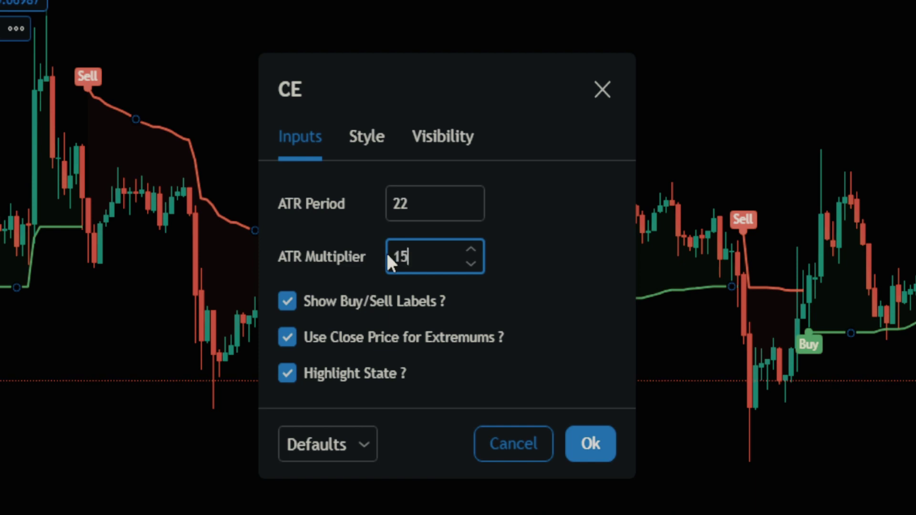
pyautogui.click(590, 444)
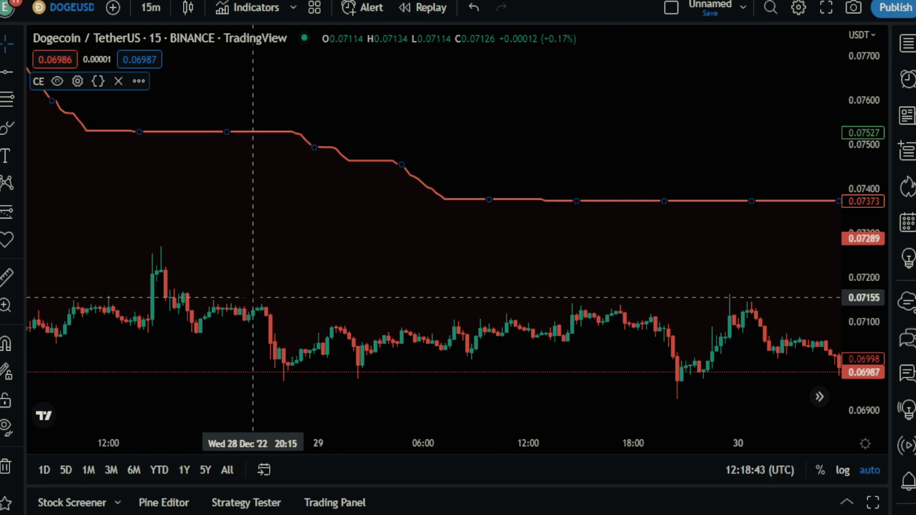
# Zoom out and pan back through December history toward late November
pyautogui.scroll(-6, 441, 197)
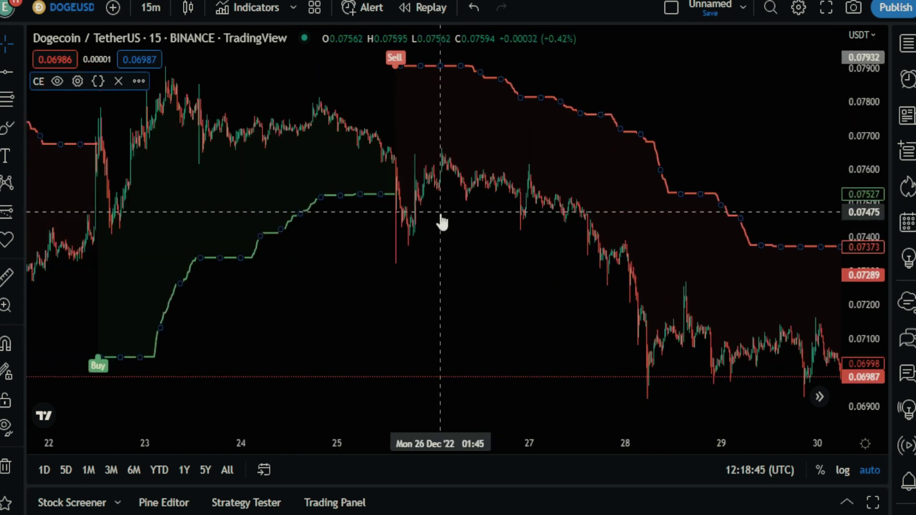
pyautogui.moveTo(474, 270); pyautogui.dragTo(616, 217)
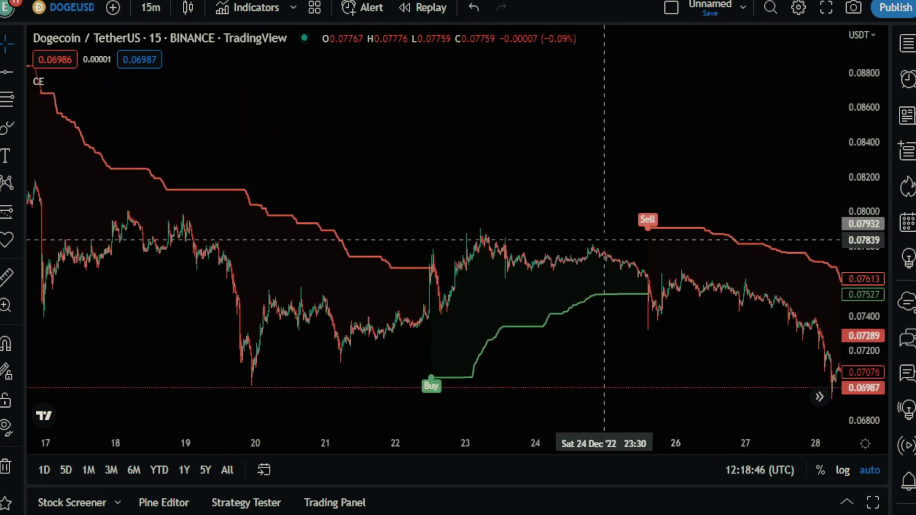
pyautogui.scroll(-4, 601, 242)
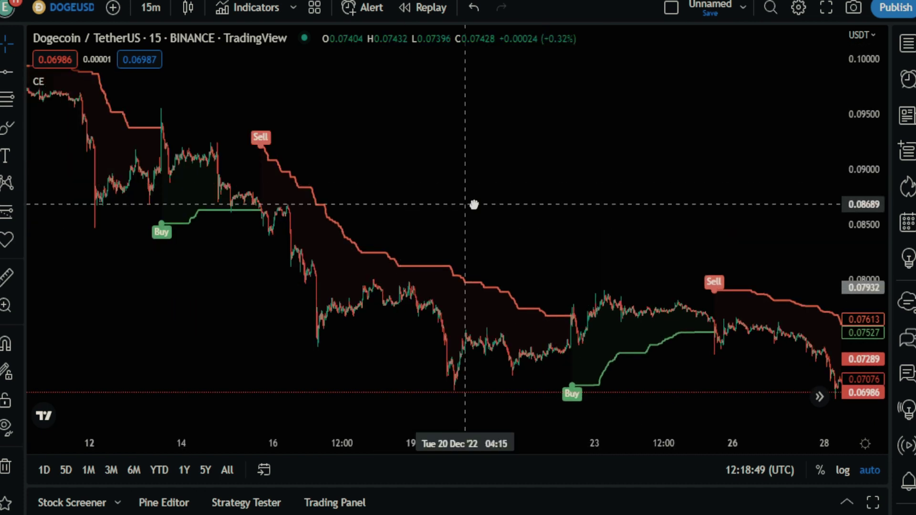
pyautogui.moveTo(303, 310); pyautogui.dragTo(651, 279)
pyautogui.moveTo(310, 307); pyautogui.dragTo(779, 239)
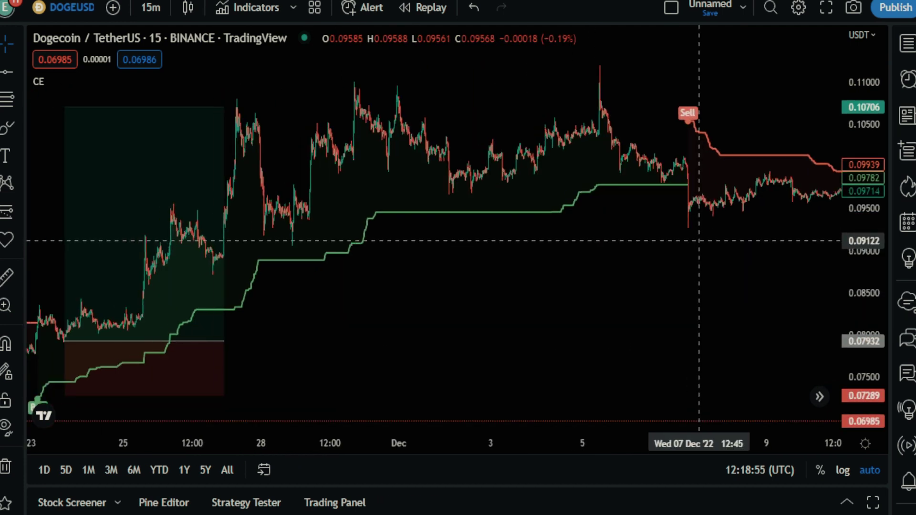
# Pan further back to early November's 5,000-bar history limit and reopen the indicators list
pyautogui.moveTo(432, 342); pyautogui.dragTo(539, 315)
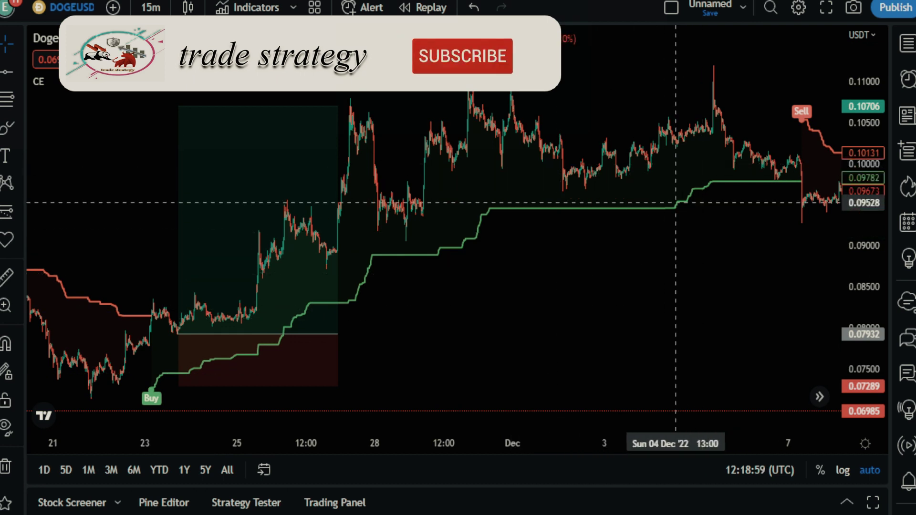
pyautogui.moveTo(519, 291); pyautogui.dragTo(897, 274)
pyautogui.moveTo(309, 173); pyautogui.dragTo(683, 171)
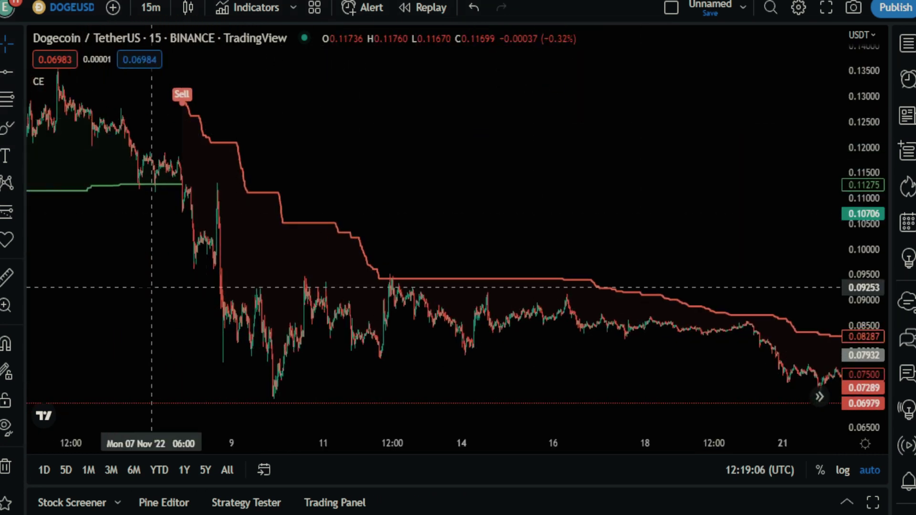
pyautogui.moveTo(187, 290)
pyautogui.mouseDown()
pyautogui.moveTo(612, 228)
pyautogui.moveTo(581, 231)
pyautogui.moveTo(527, 237)
pyautogui.moveTo(663, 238)
pyautogui.mouseUp()
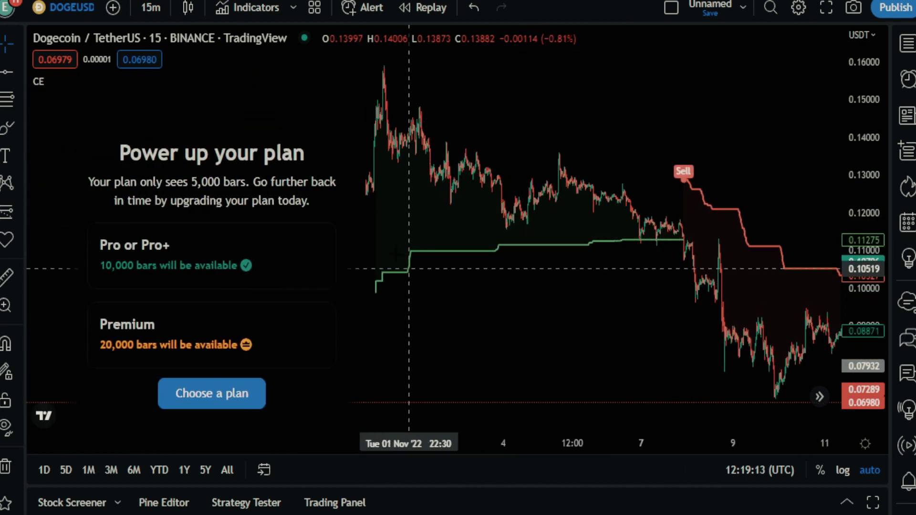
pyautogui.click(252, 7)
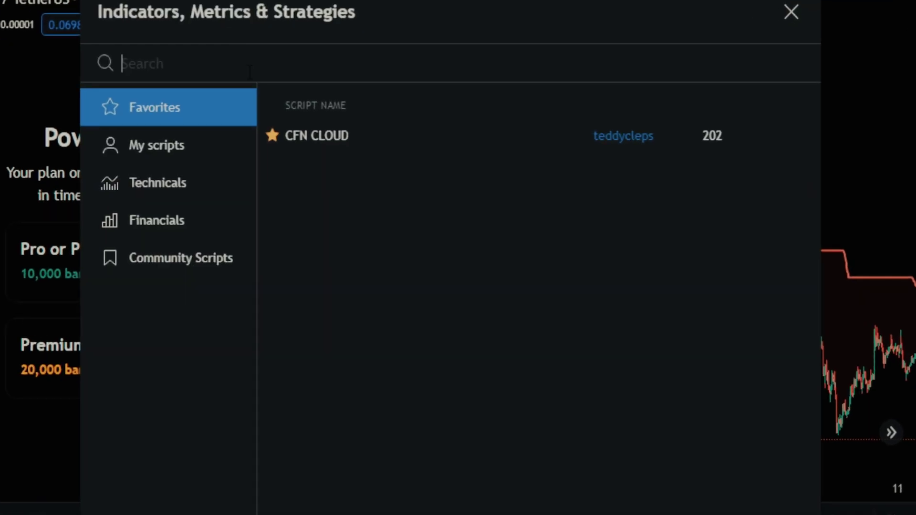
# Search 'rsi' and add the Relative Strength Index pane below the price chart
pyautogui.write('rsi')
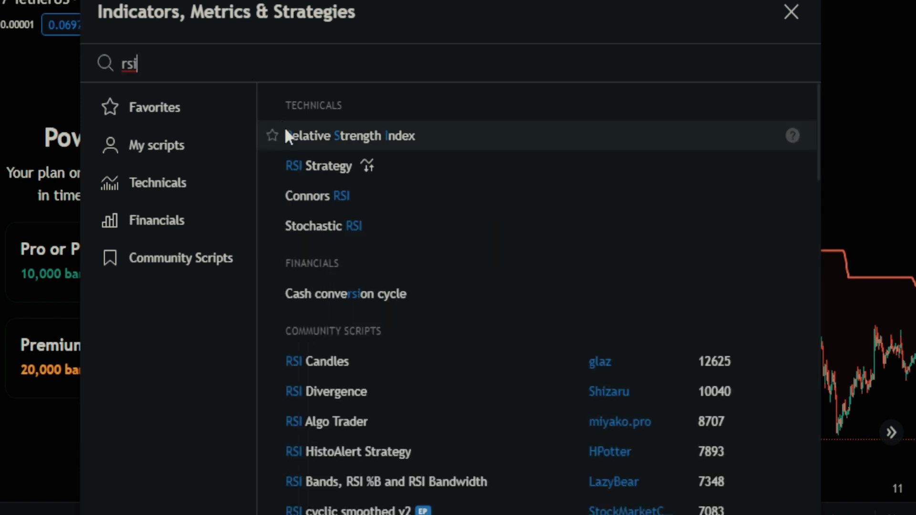
pyautogui.click(342, 135)
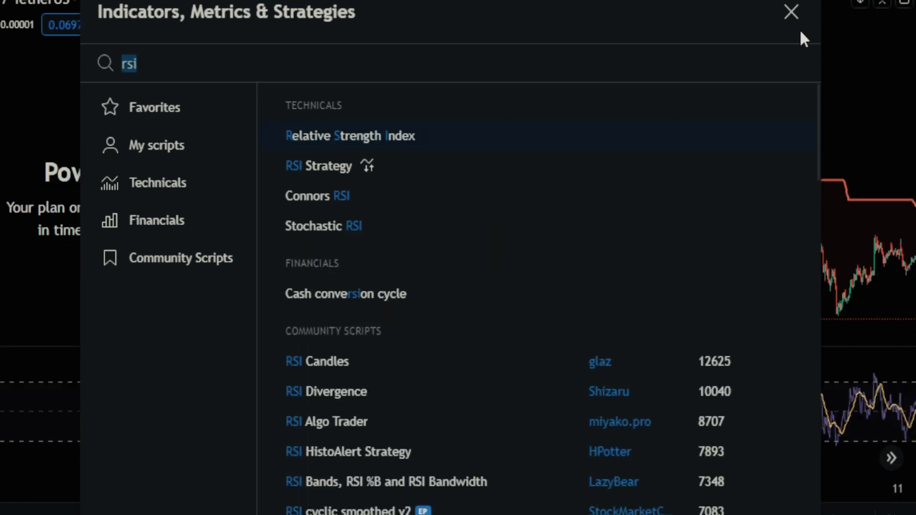
pyautogui.click(788, 19)
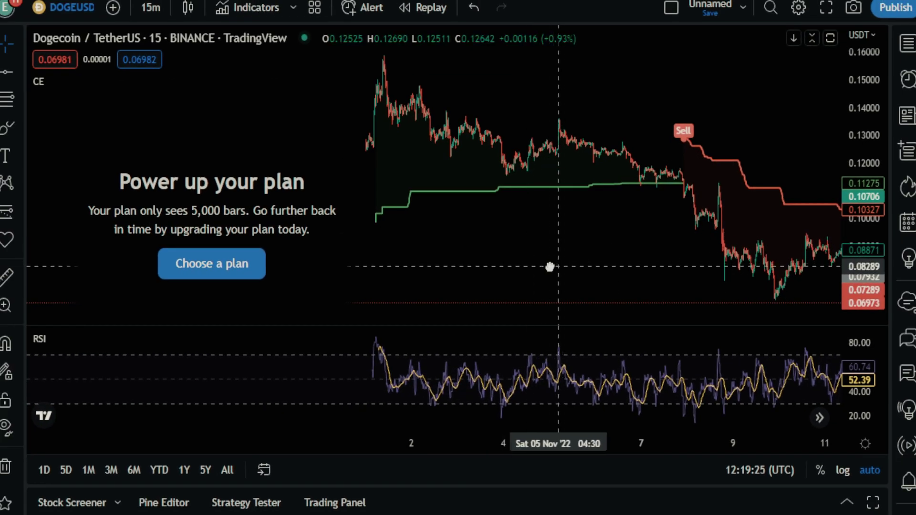
# Set the RSI to a 4 hours timeframe with RSI Length 25 and MA Length 150
pyautogui.moveTo(559, 267); pyautogui.dragTo(549, 266)
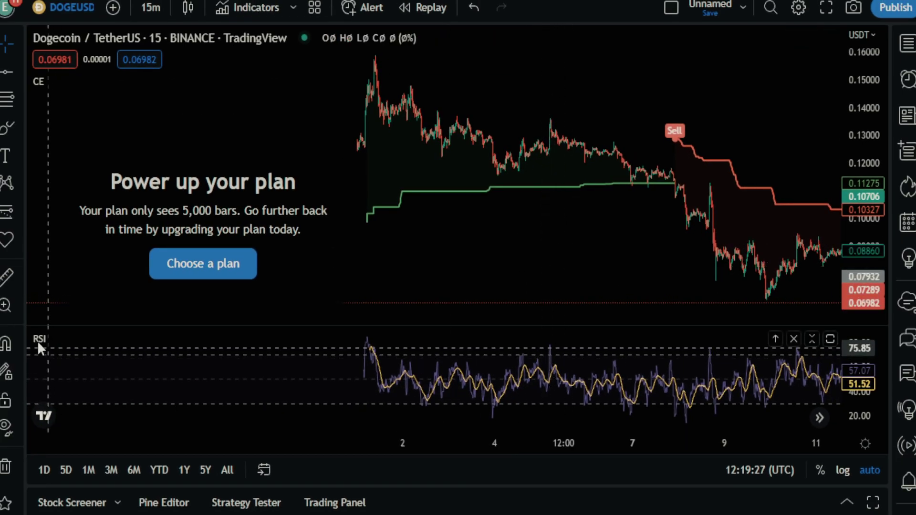
pyautogui.moveTo(39, 339)
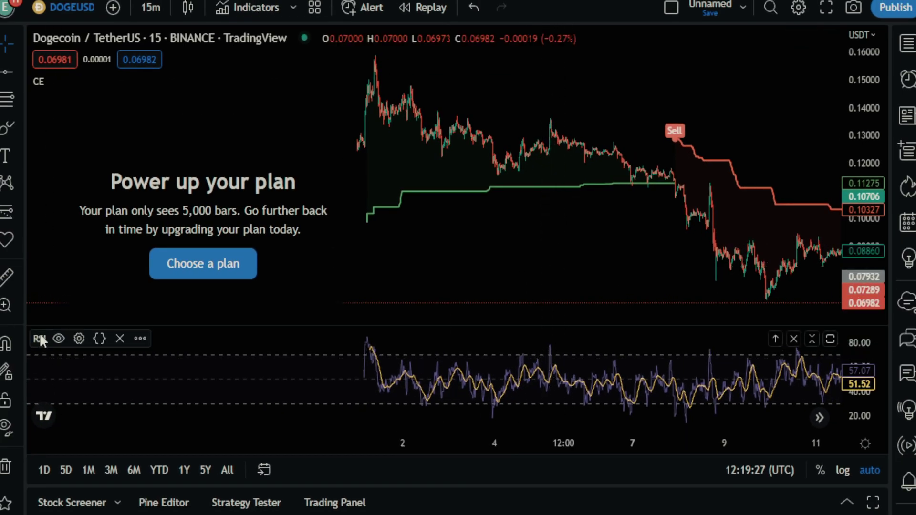
pyautogui.click(77, 341)
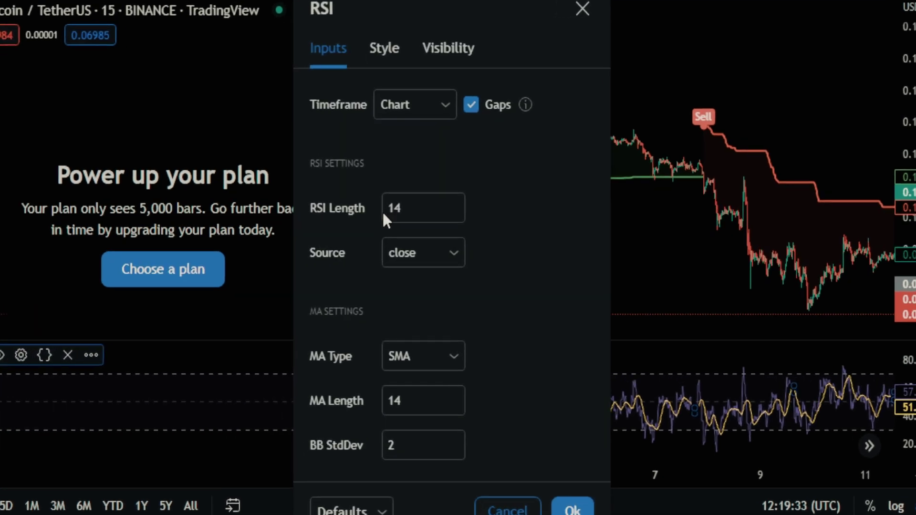
pyautogui.click(443, 107)
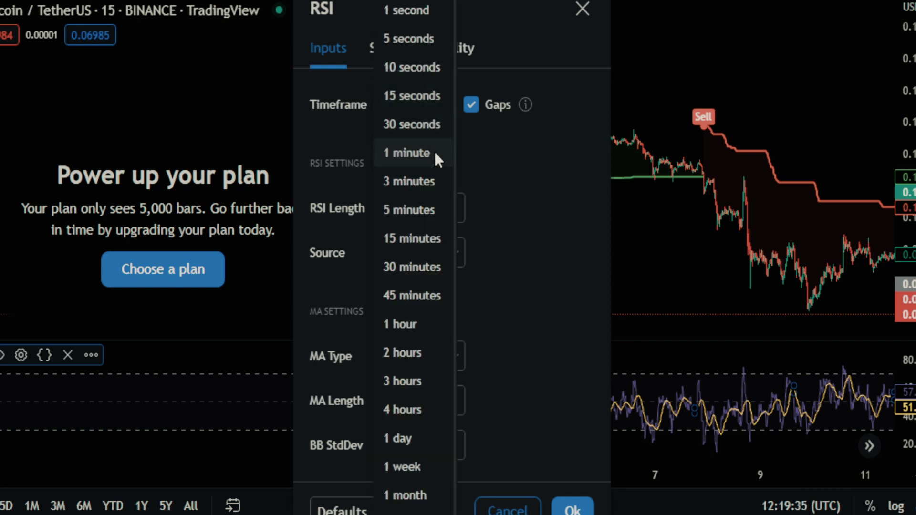
pyautogui.scroll(-1, 416, 320)
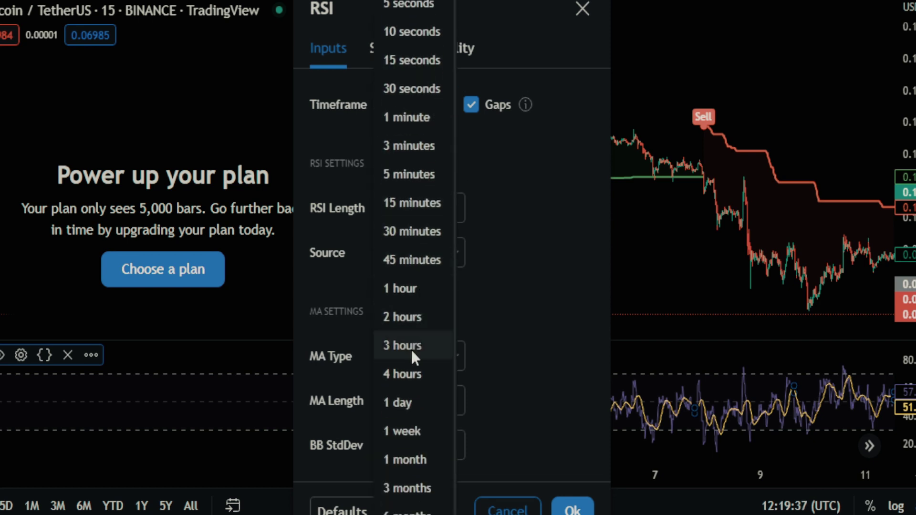
pyautogui.click(400, 376)
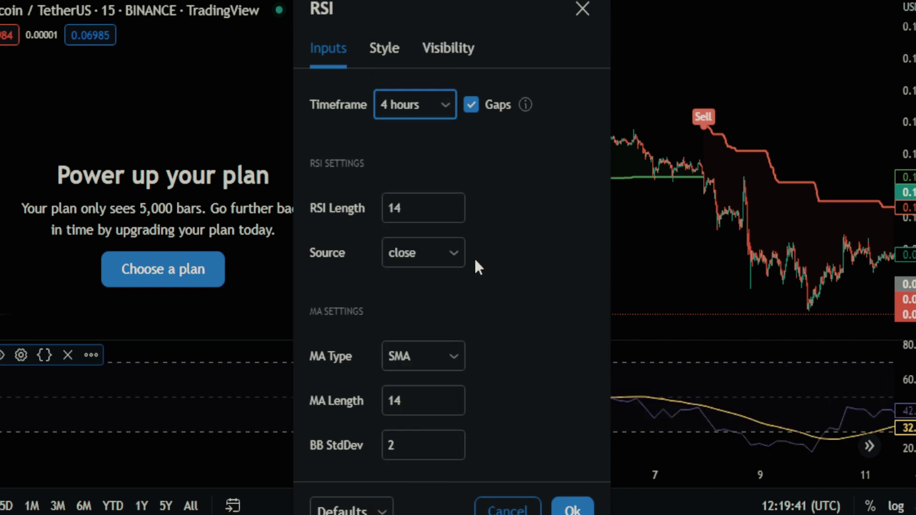
pyautogui.click(411, 207)
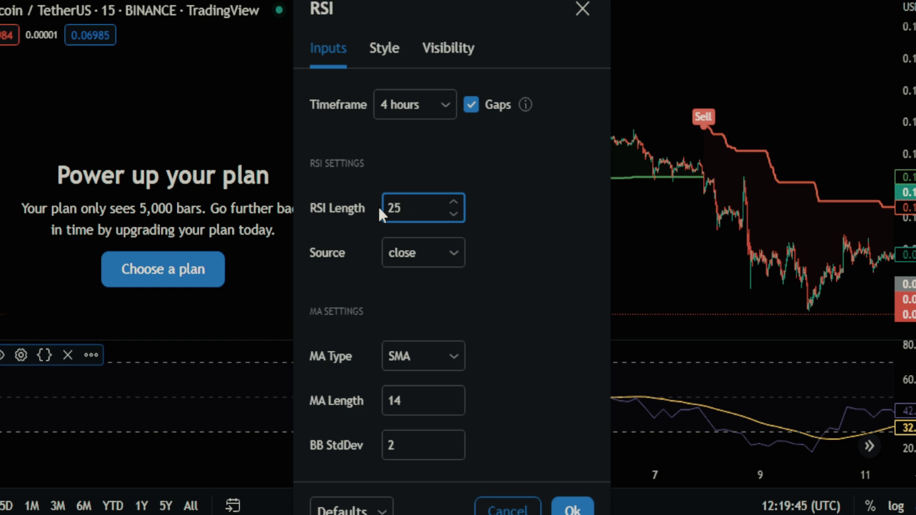
pyautogui.doubleClick(415, 401)
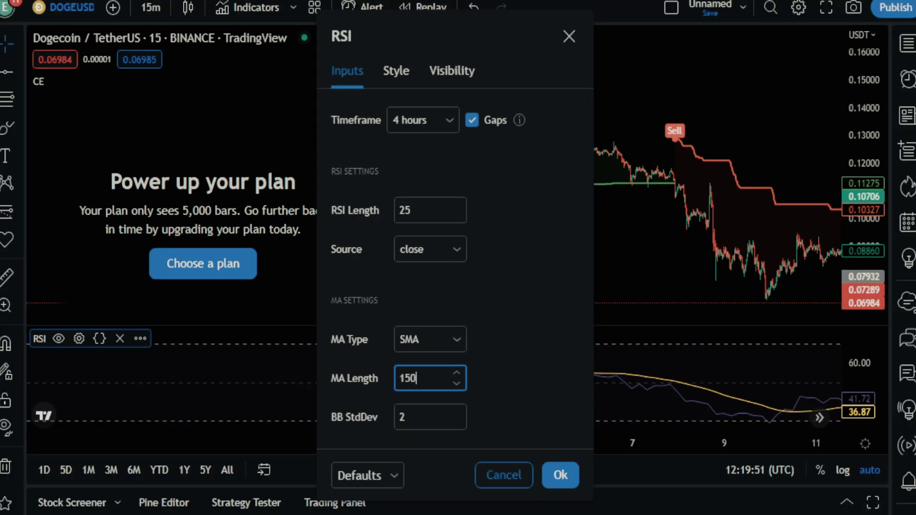
pyautogui.click(565, 476)
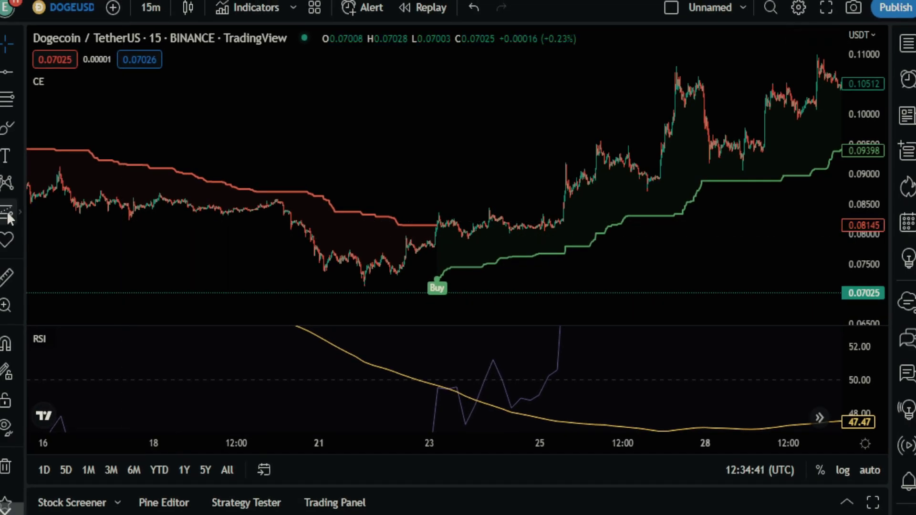
# Select the Long Position tool from the left toolbar
pyautogui.click(7, 211)
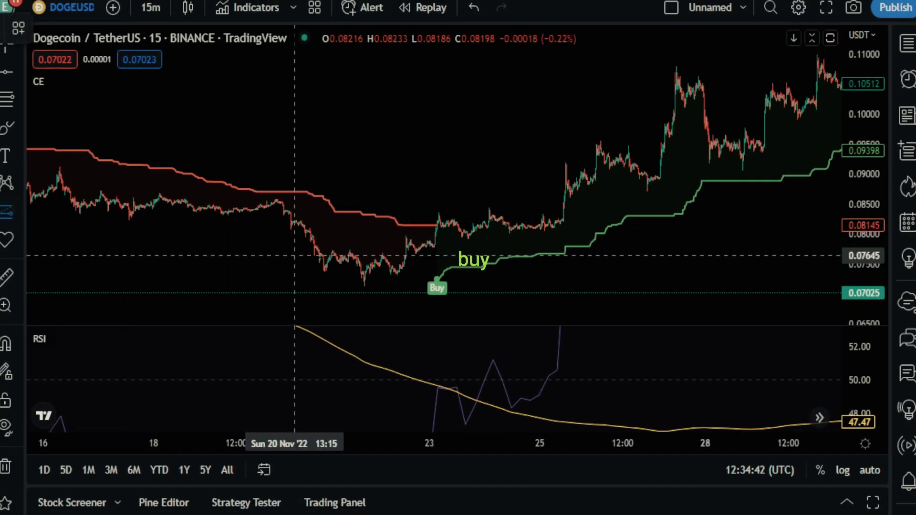
# Place a long position at the buy entry, stop at 0.00740, target raised for 4 risk/reward
pyautogui.click(458, 232)
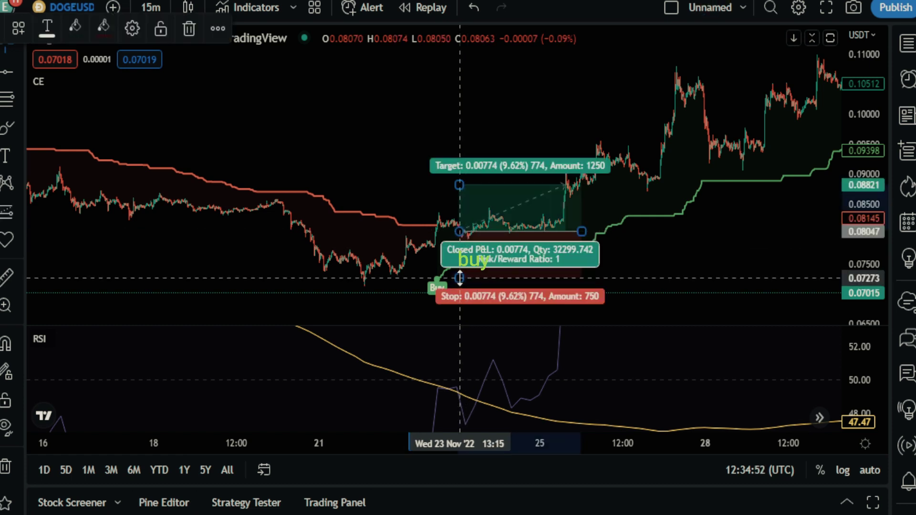
pyautogui.moveTo(460, 278); pyautogui.dragTo(464, 276)
pyautogui.moveTo(459, 185); pyautogui.dragTo(497, 54)
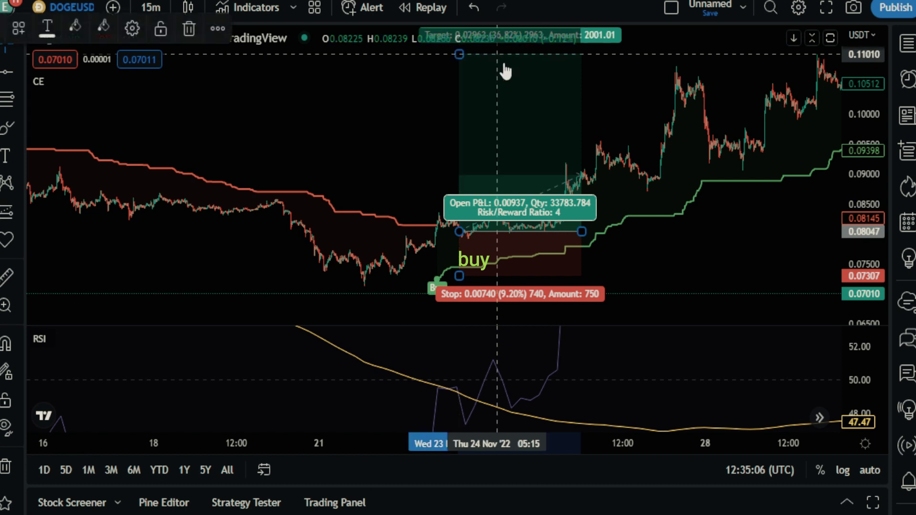
pyautogui.moveTo(863, 148); pyautogui.dragTo(866, 177)
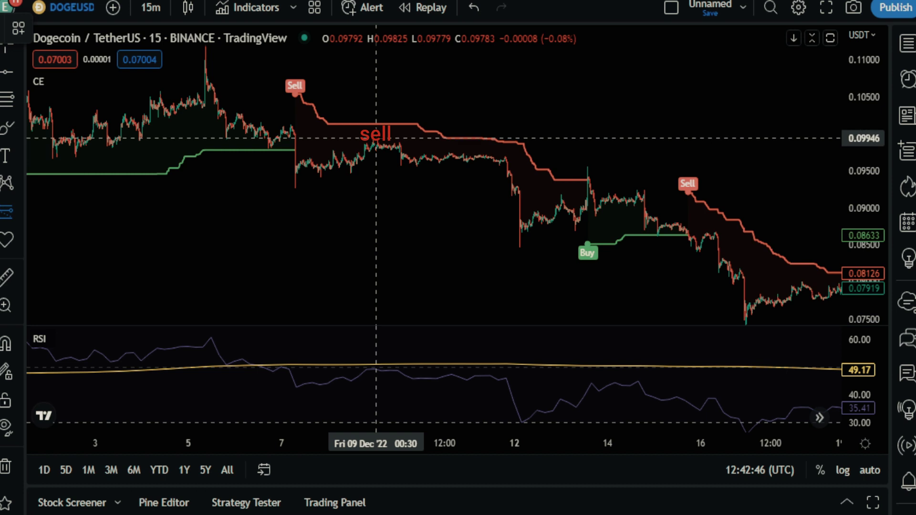
# Place a short position at the 9 Dec sell signal with stop tightened to 0.00345
pyautogui.click(376, 138)
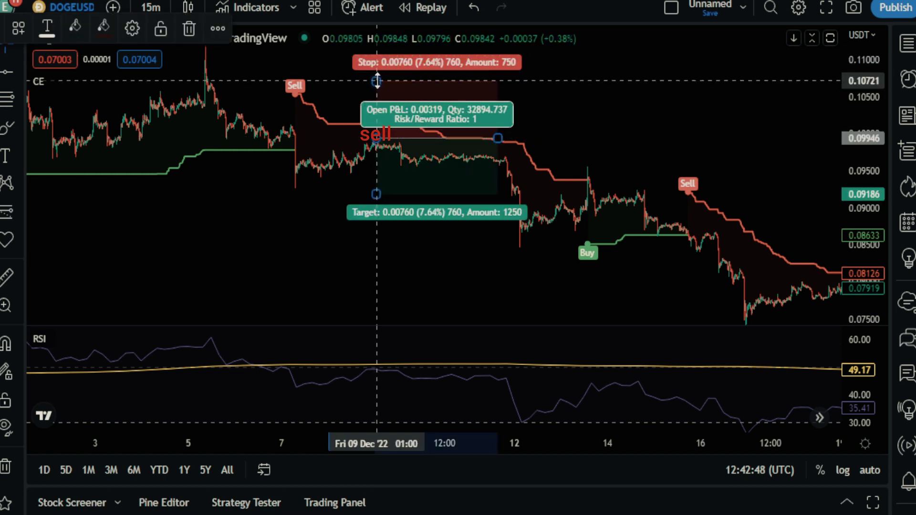
pyautogui.moveTo(377, 83); pyautogui.dragTo(386, 113)
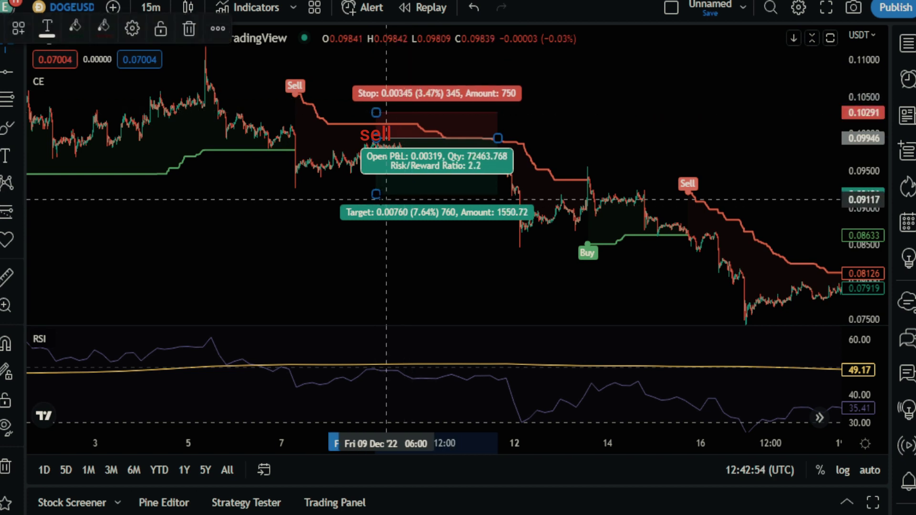